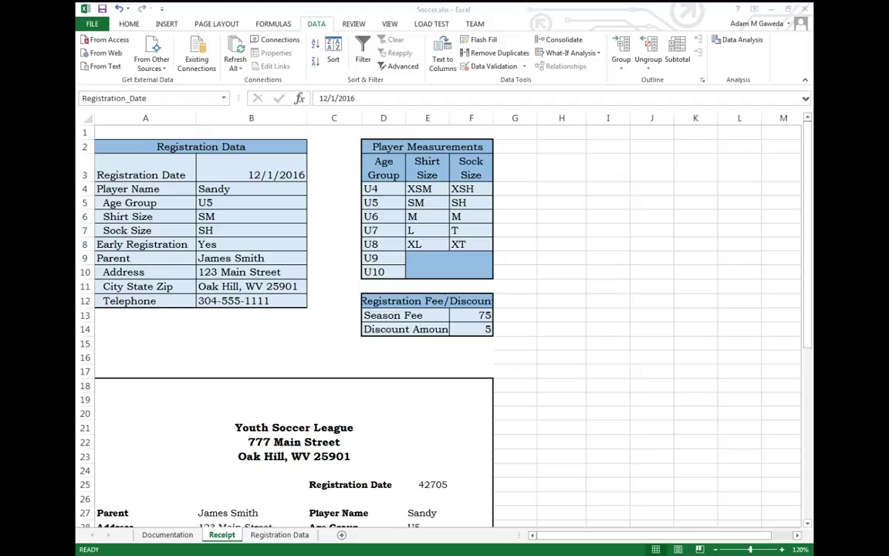
Enter 12/15/2013 in registration date cell B3, then undo so it reads 12/1/2016 again.
{"action": "left_click", "coordinate": [235, 171]}
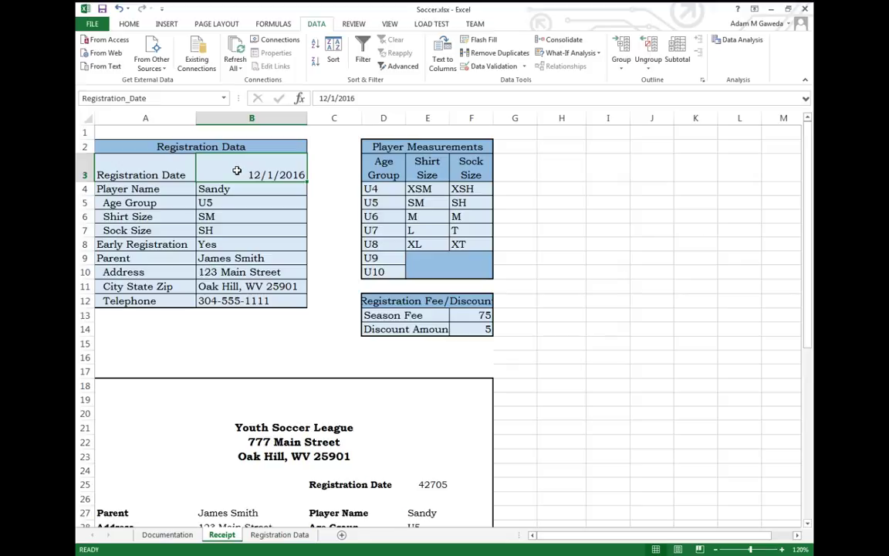
{"action": "type", "text": "12"}
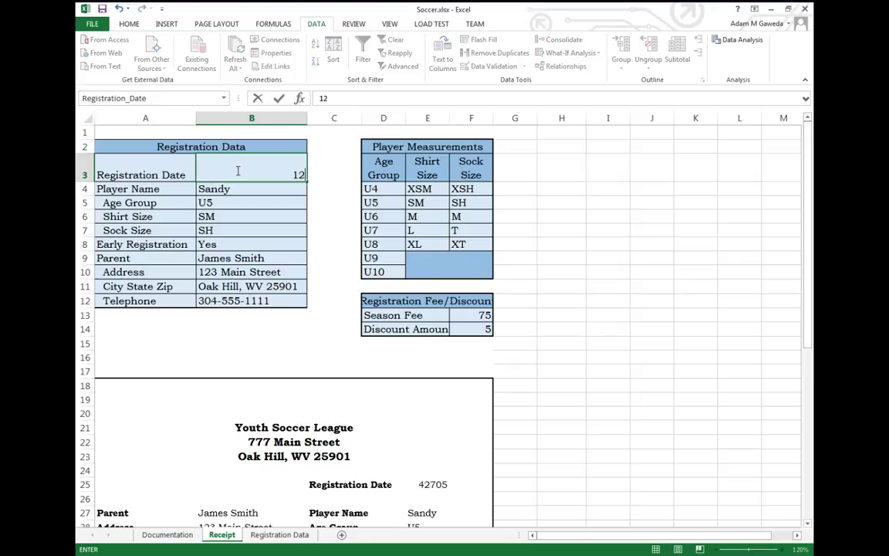
{"action": "type", "text": "/15/2013"}
{"action": "key", "text": "Return"}
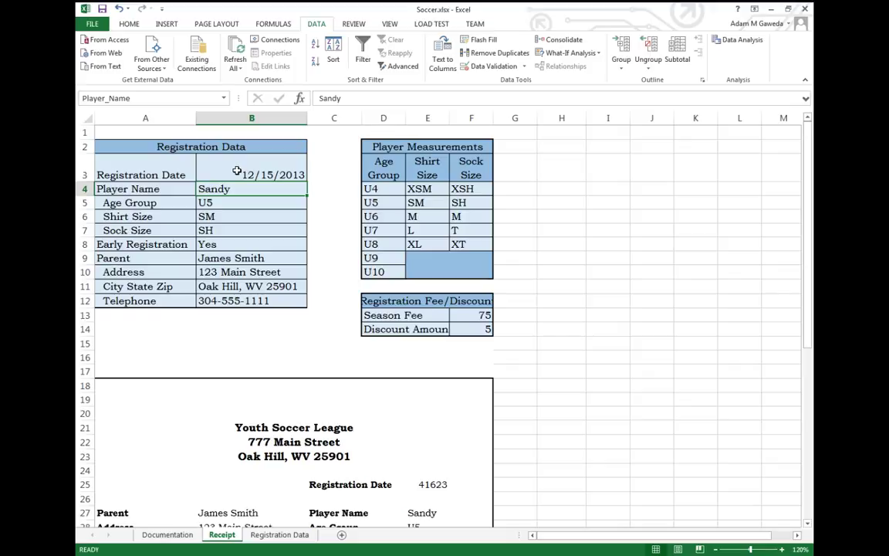
{"action": "key", "text": "ctrl+z"}
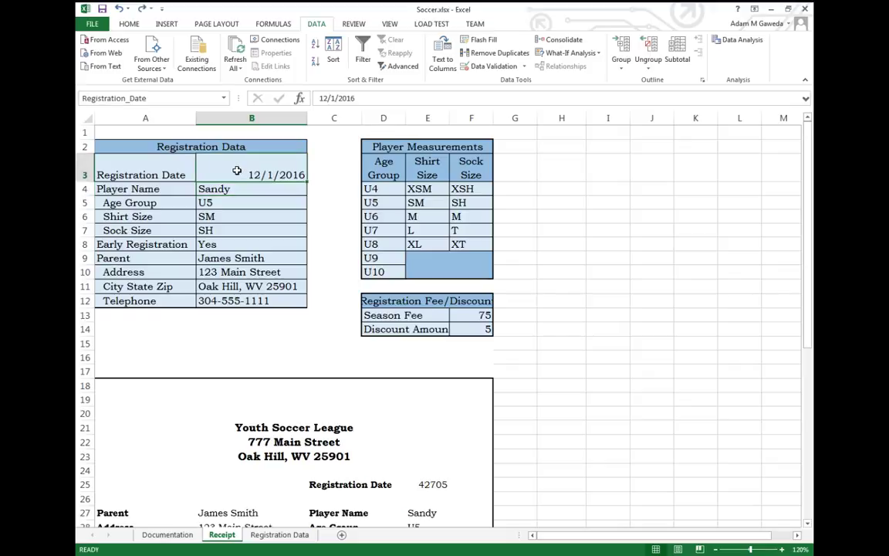
{"action": "left_click", "coordinate": [485, 67]}
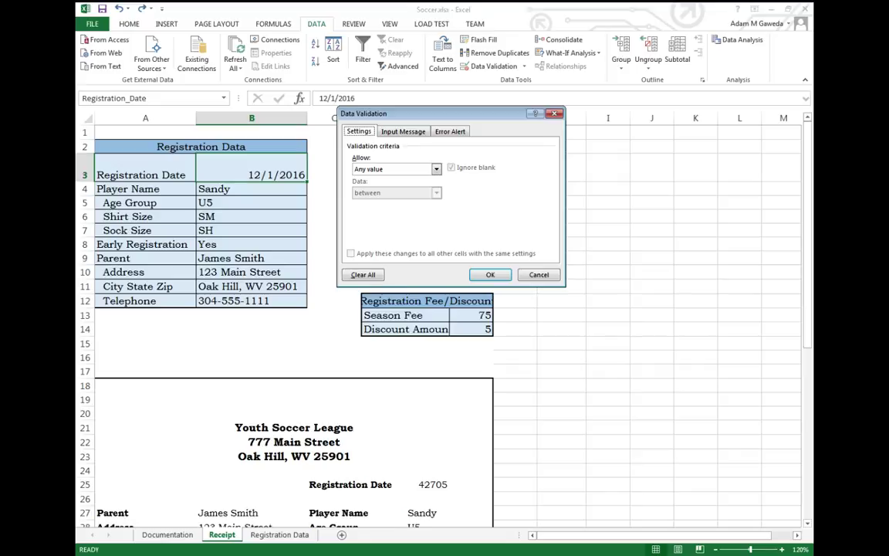
{"action": "left_click", "coordinate": [490, 274]}
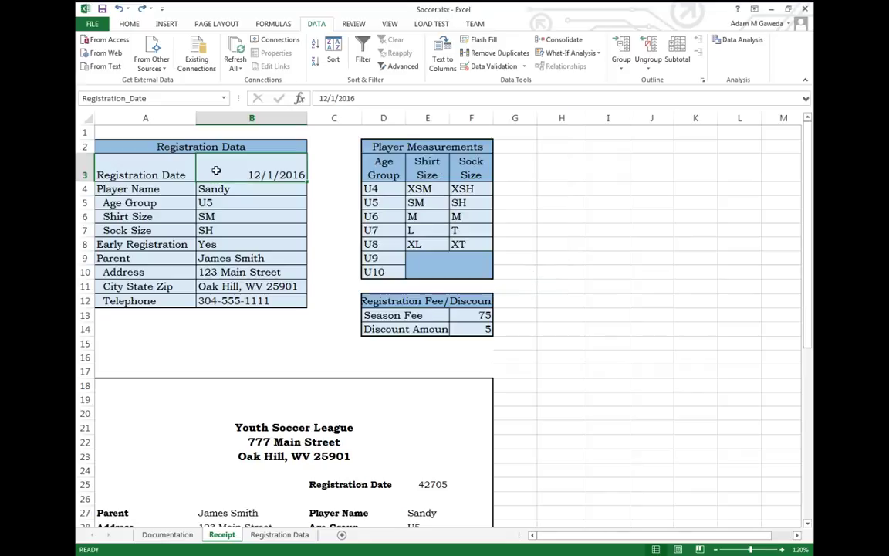
{"action": "type", "text": "hello mom"}
{"action": "key", "text": "Return"}
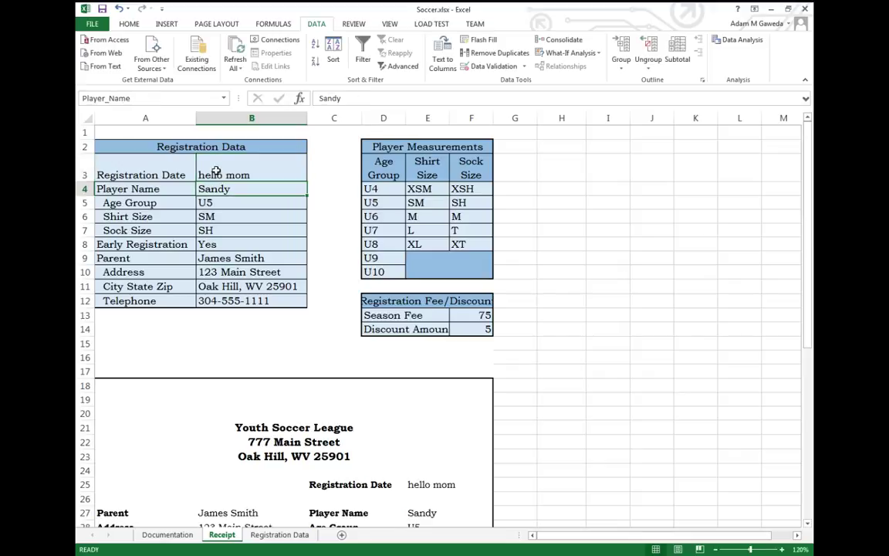
{"action": "key", "text": "ctrl+z"}
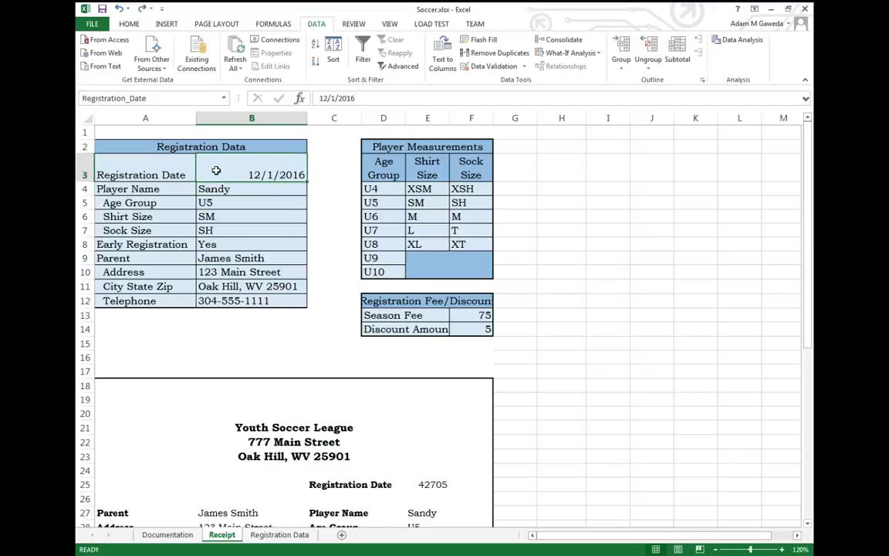
{"action": "left_click", "coordinate": [480, 67]}
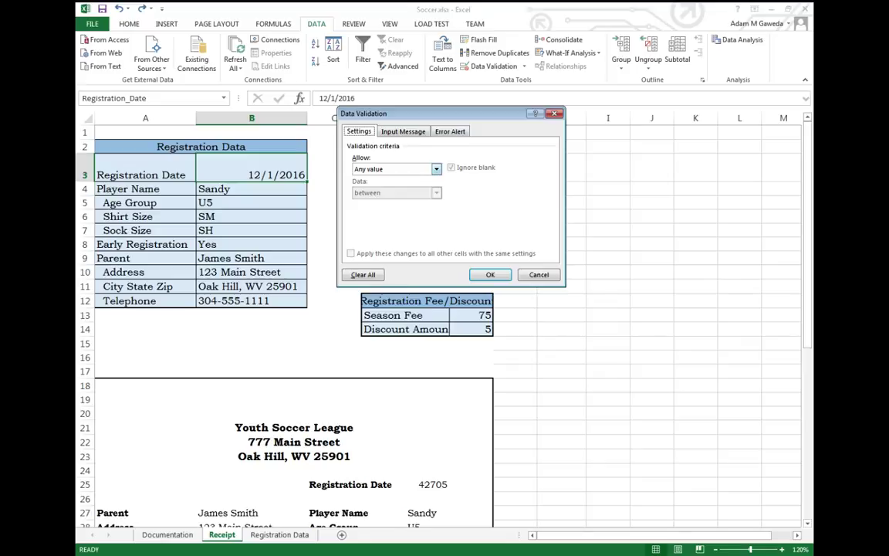
Give B3 a Date validation rule: greater than start date 1/1/2015.
{"action": "left_click", "coordinate": [436, 168]}
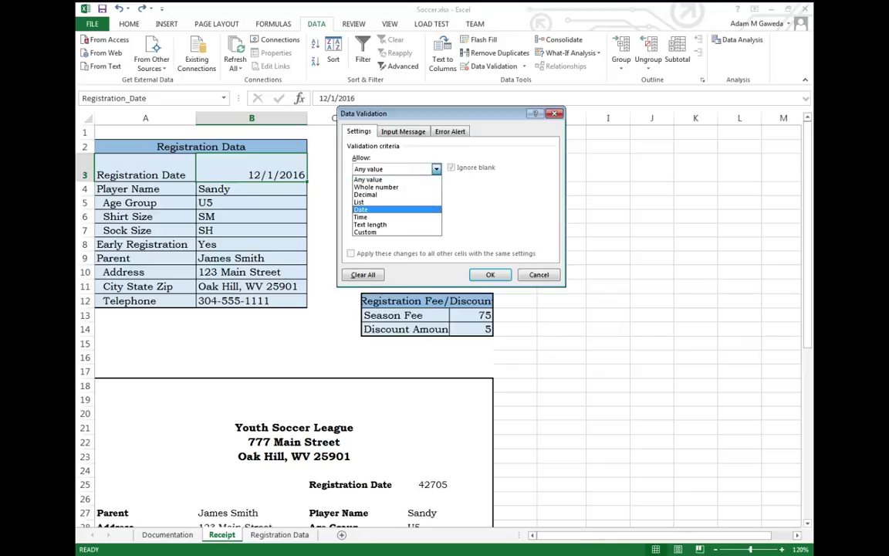
{"action": "left_click", "coordinate": [370, 209]}
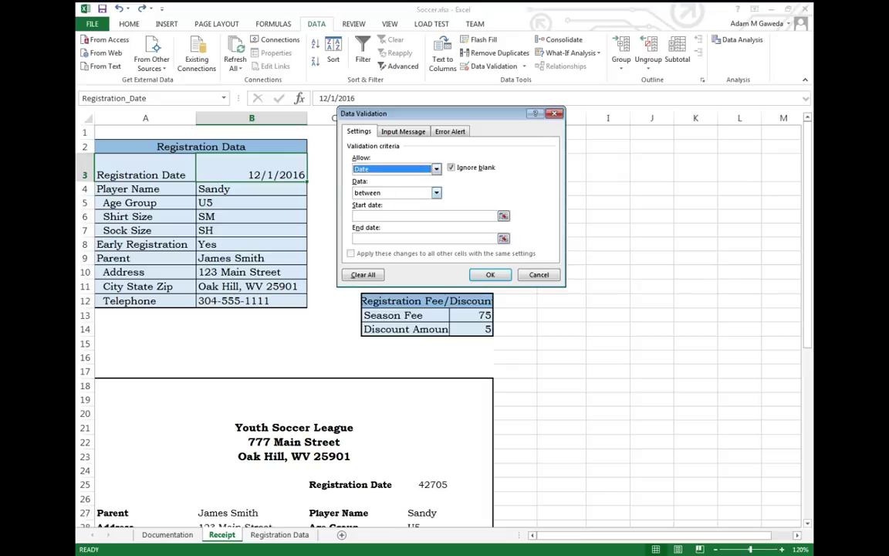
{"action": "left_click", "coordinate": [436, 192]}
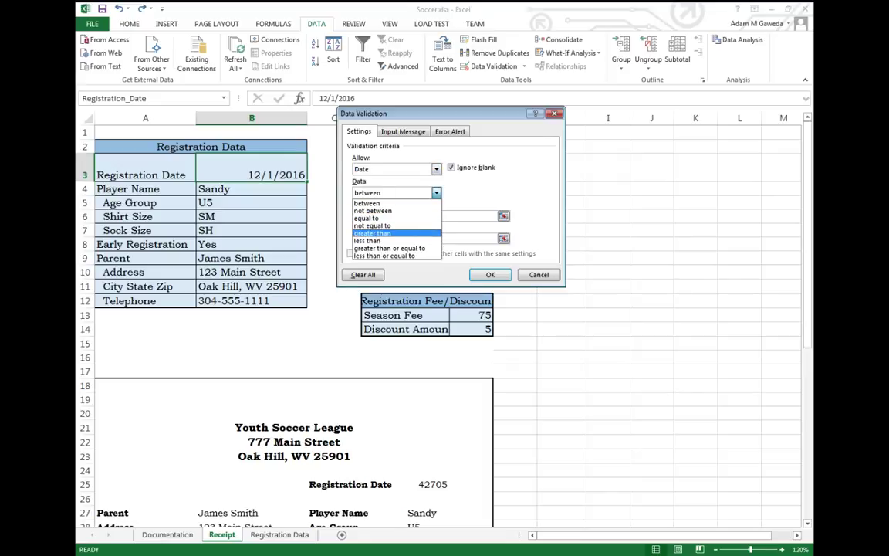
{"action": "left_click", "coordinate": [372, 233]}
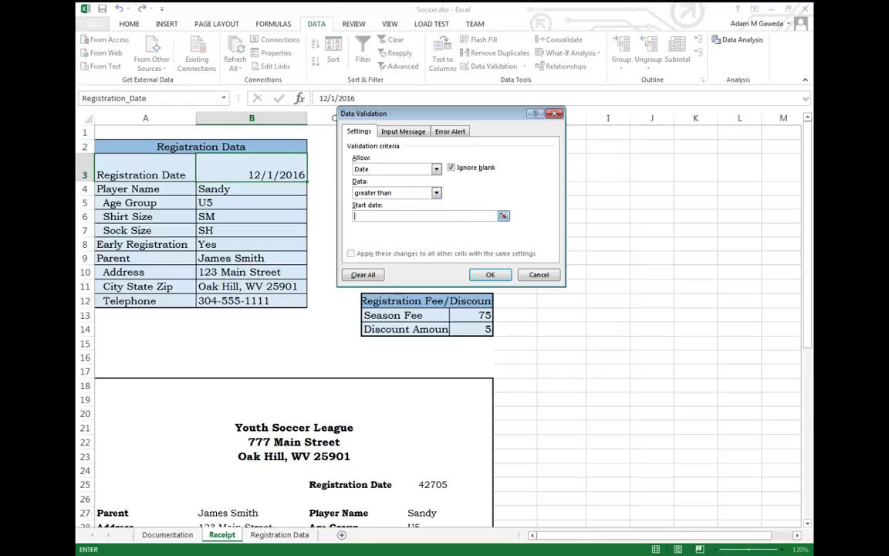
{"action": "type", "text": "1/1/2015"}
{"action": "key", "text": "Return"}
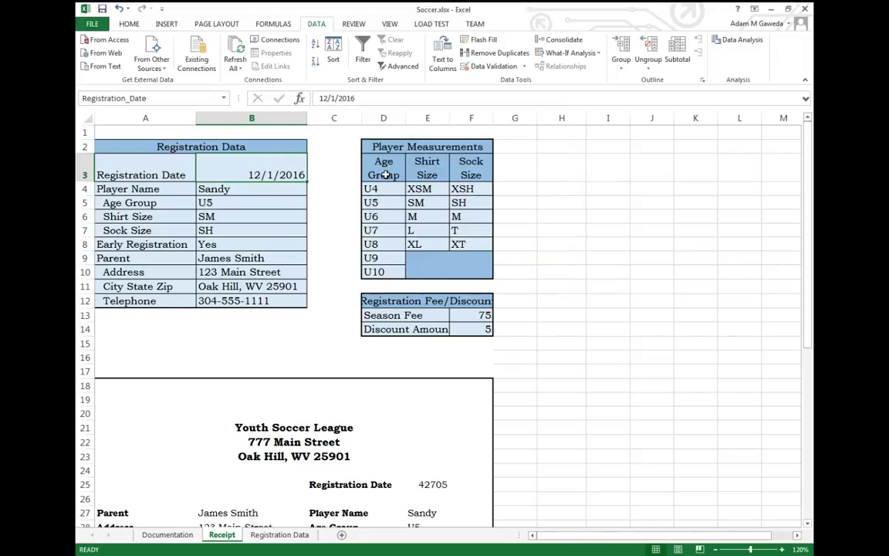
{"action": "type", "text": "12/15/20"}
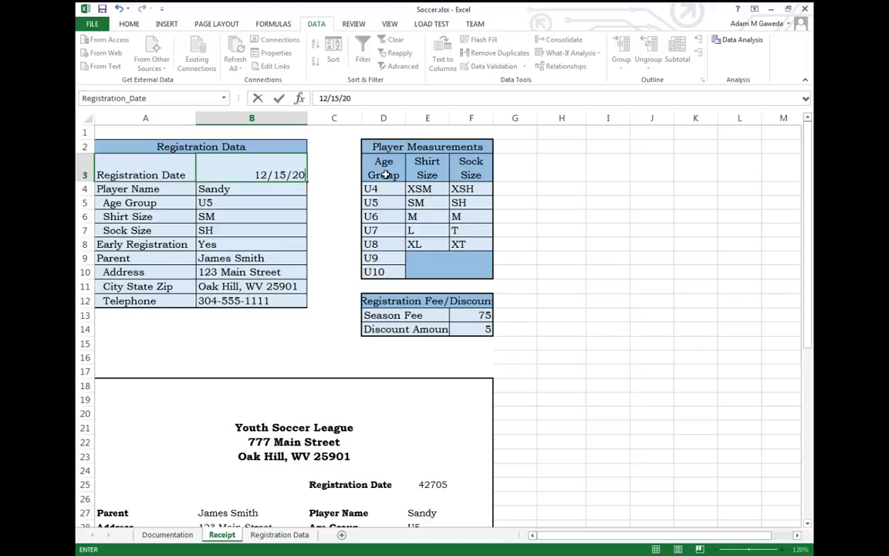
{"action": "type", "text": "13"}
{"action": "key", "text": "Return"}
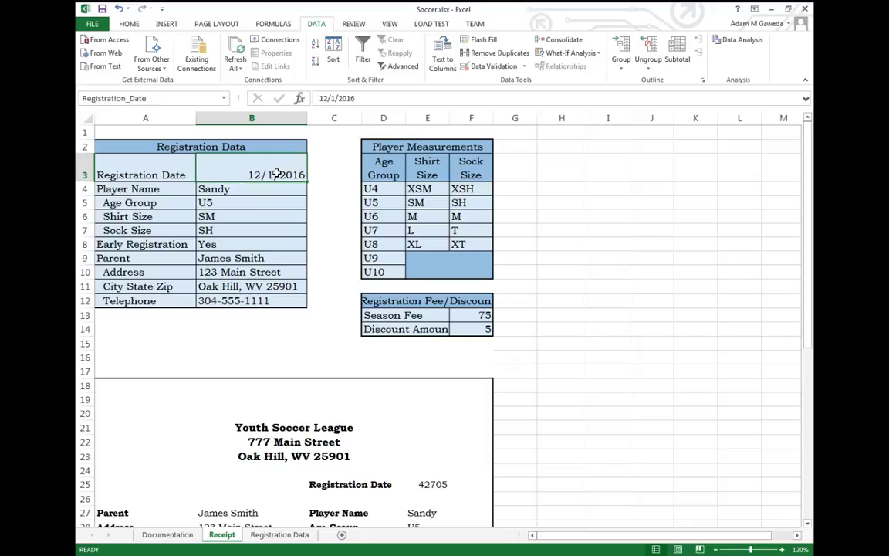
{"action": "left_click", "coordinate": [494, 65]}
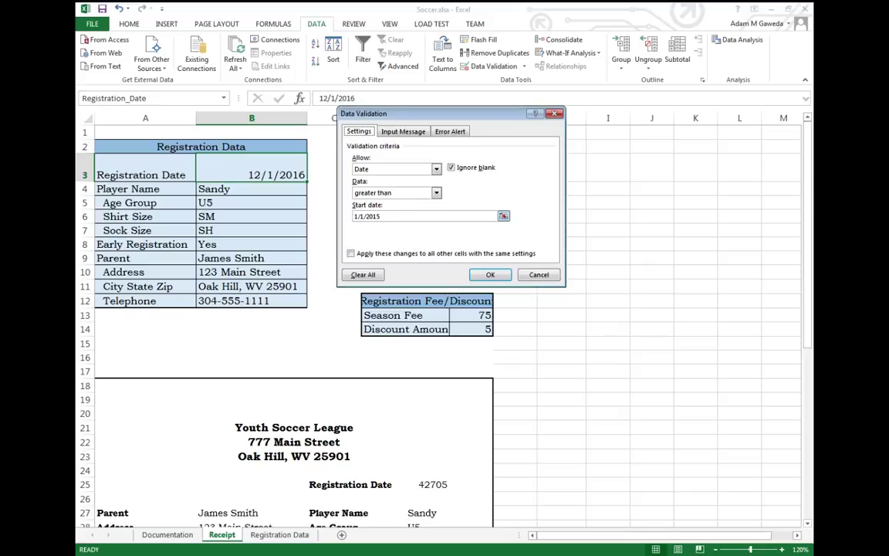
{"action": "left_click", "coordinate": [539, 274]}
{"action": "left_click", "coordinate": [223, 205]}
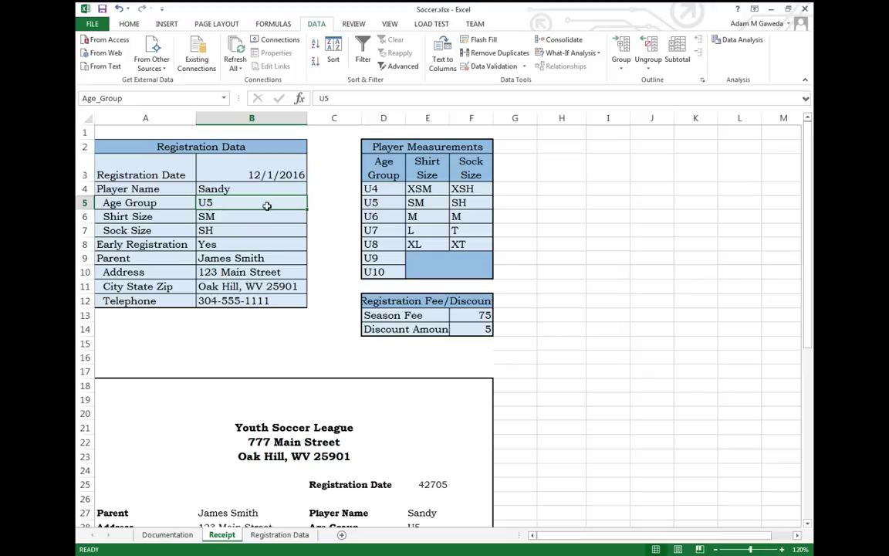
Enter P9 in Age Group cell B5, then undo to restore U5.
{"action": "left_click_drag", "start_coordinate": [383, 189], "coordinate": [378, 272]}
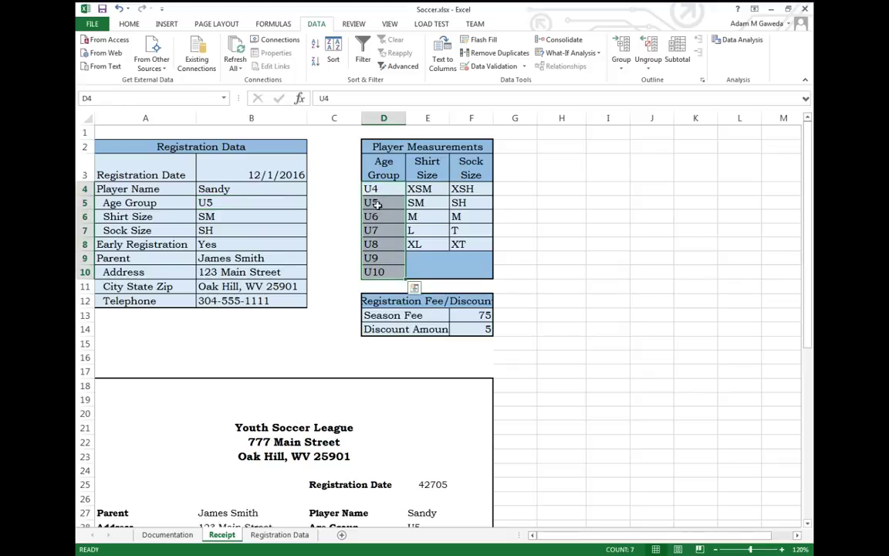
{"action": "left_click", "coordinate": [232, 204]}
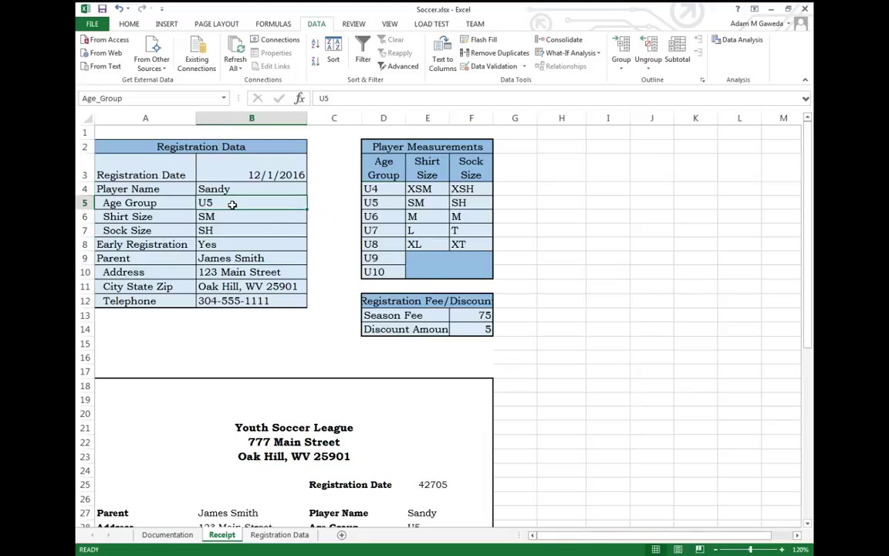
{"action": "type", "text": "P9"}
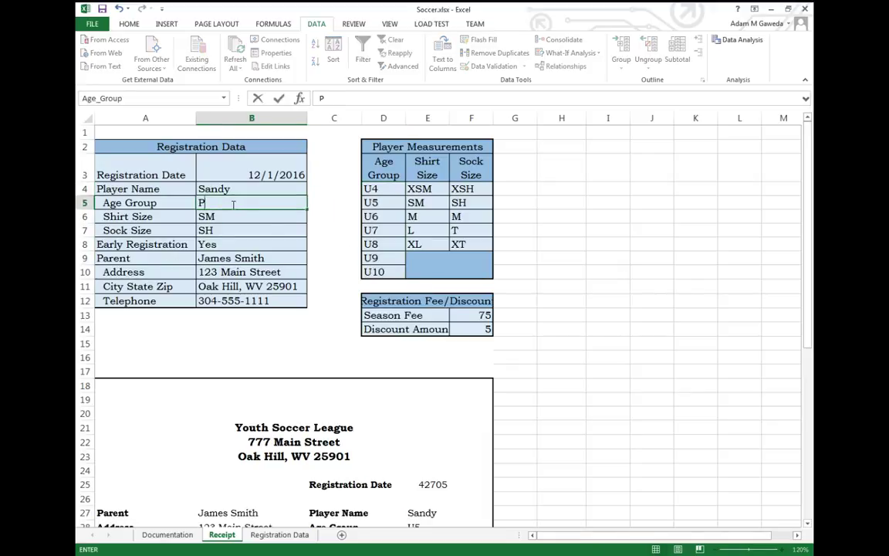
{"action": "key", "text": "Return"}
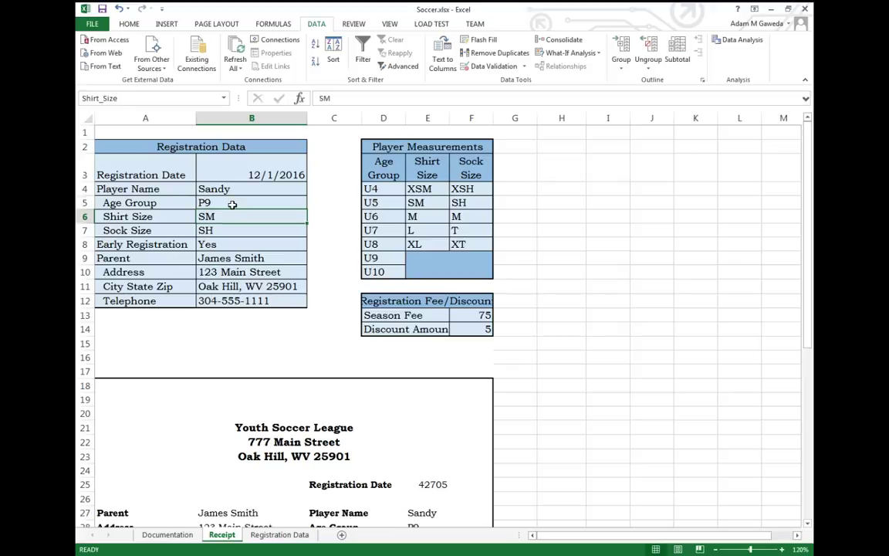
{"action": "key", "text": "ctrl+z"}
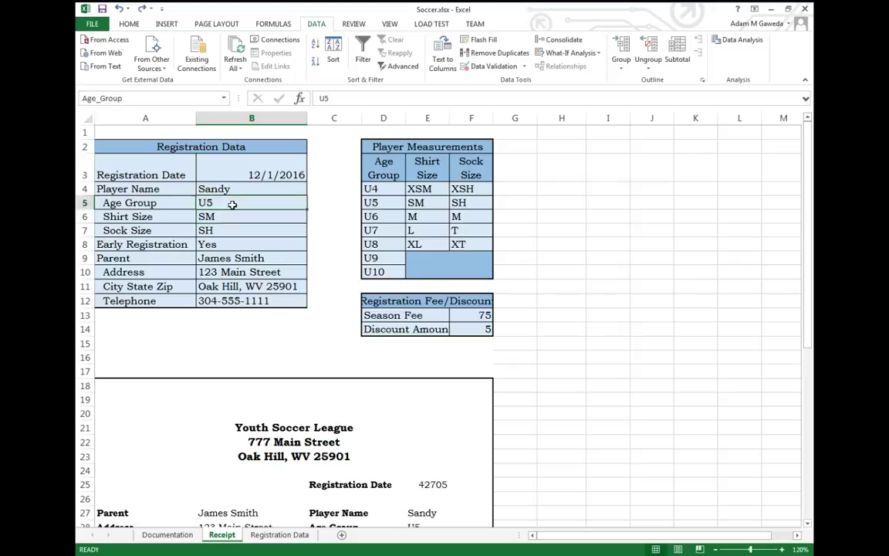
Give B5 a List validation sourced from the age groups in D4:D10.
{"action": "left_click", "coordinate": [469, 68]}
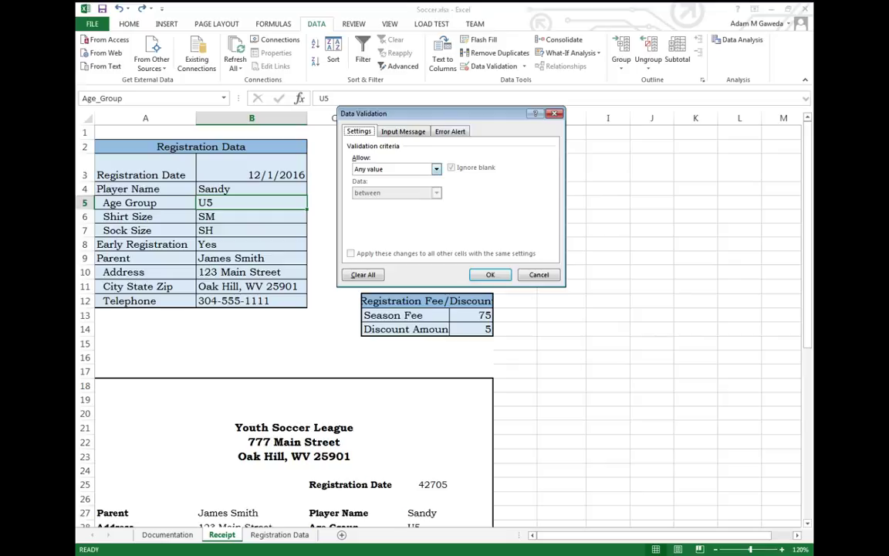
{"action": "key", "text": "alt+Down"}
{"action": "key", "text": "Down"}
{"action": "key", "text": "Down"}
{"action": "key", "text": "Down"}
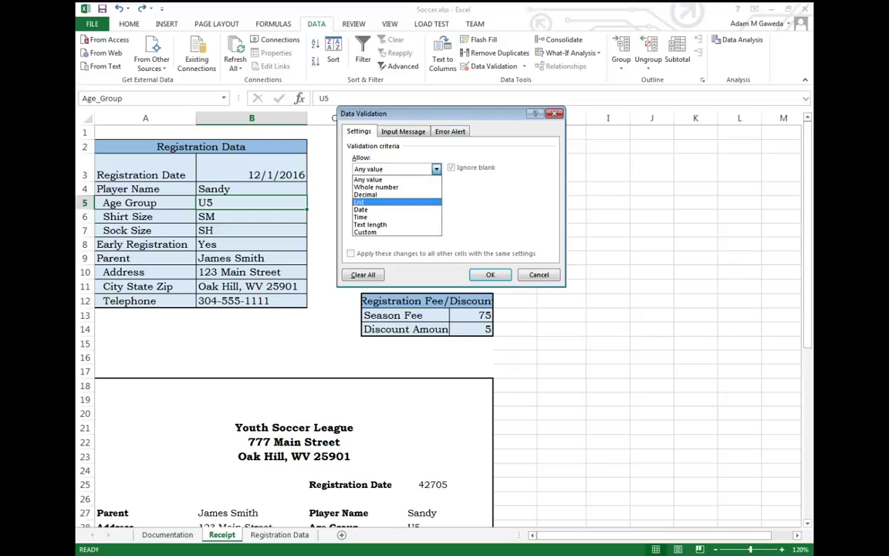
{"action": "key", "text": "Return"}
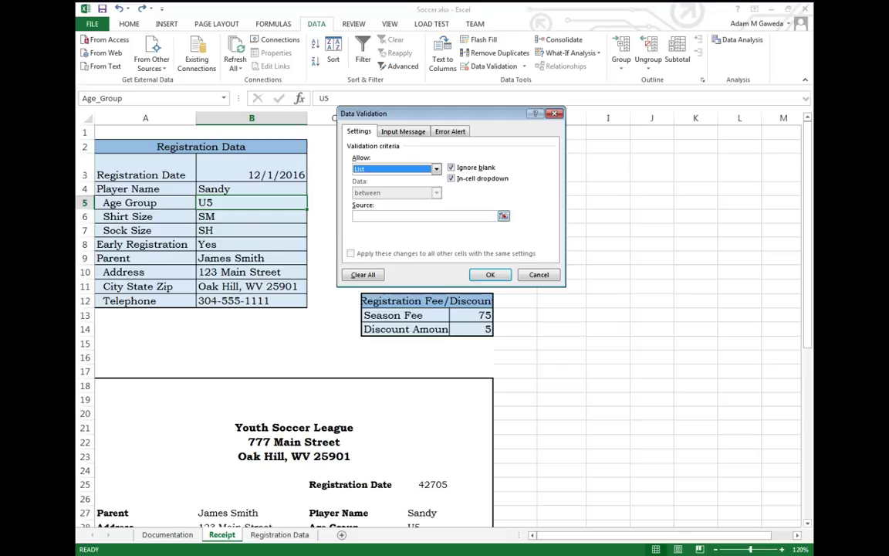
{"action": "left_click_drag", "start_coordinate": [432, 113], "coordinate": [566, 117]}
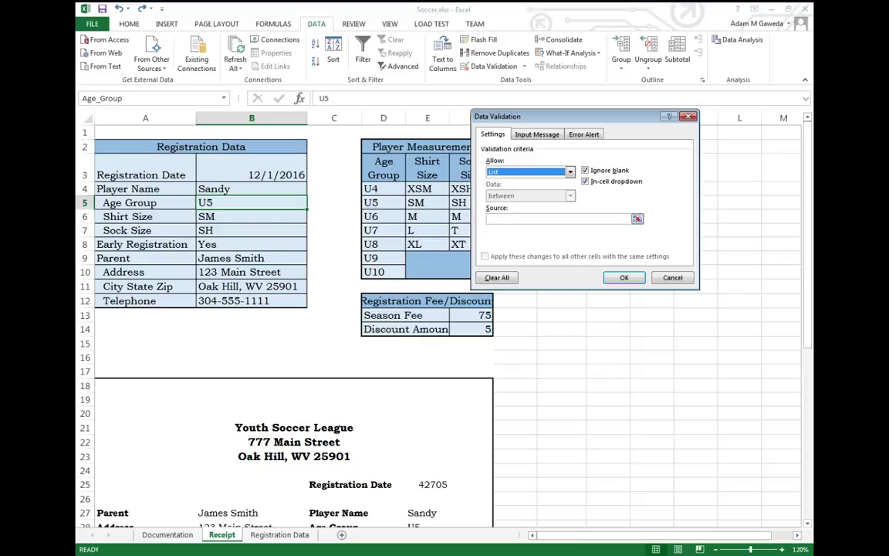
{"action": "left_click", "coordinate": [637, 218]}
{"action": "left_click_drag", "start_coordinate": [370, 188], "coordinate": [374, 272]}
{"action": "key", "text": "Return"}
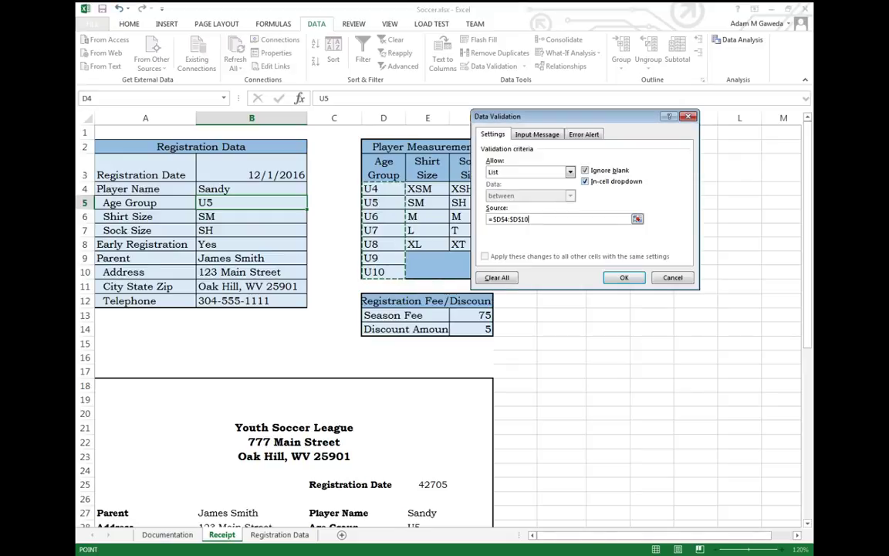
{"action": "left_click", "coordinate": [623, 277]}
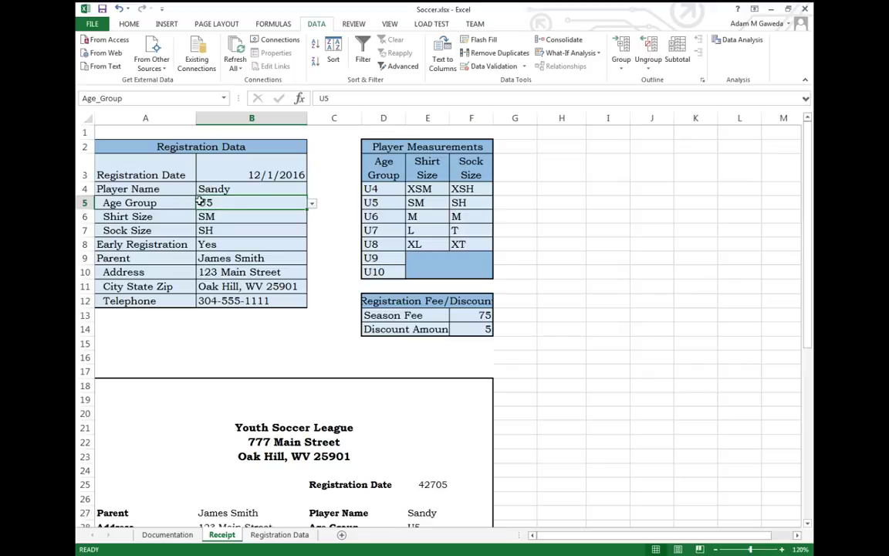
Pick U4, then U8, from B5's age group drop-down.
{"action": "left_click", "coordinate": [312, 206]}
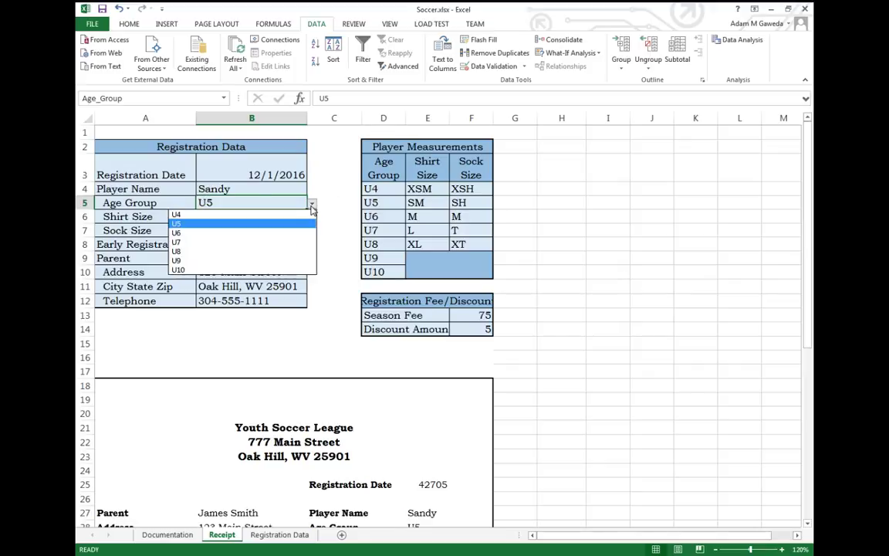
{"action": "left_click", "coordinate": [306, 215]}
{"action": "left_click", "coordinate": [312, 205]}
{"action": "left_click", "coordinate": [257, 244]}
Enter 1000 in B5 and dismiss the invalid-value warning.
{"action": "double_click", "coordinate": [218, 202]}
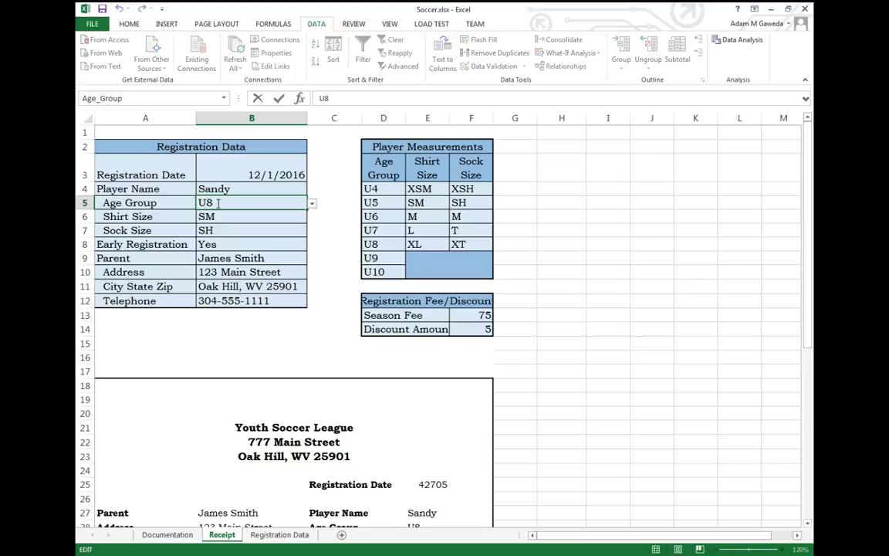
{"action": "key", "text": "BackSpace"}
{"action": "type", "text": "9"}
{"action": "key", "text": "BackSpace"}
{"action": "key", "text": "BackSpace"}
{"action": "type", "text": "1000"}
{"action": "key", "text": "Return"}
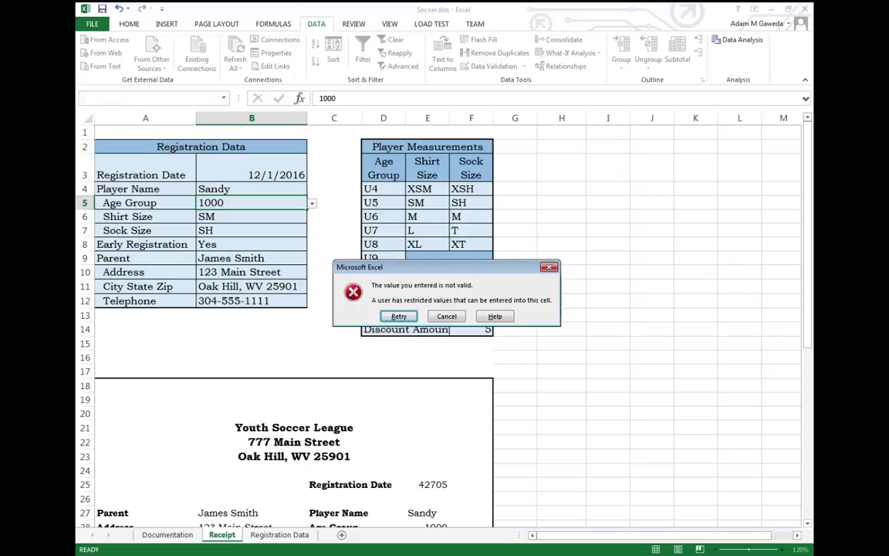
{"action": "key", "text": "Escape"}
Pick U10, then U4, from B5's age group drop-down.
{"action": "left_click", "coordinate": [311, 203]}
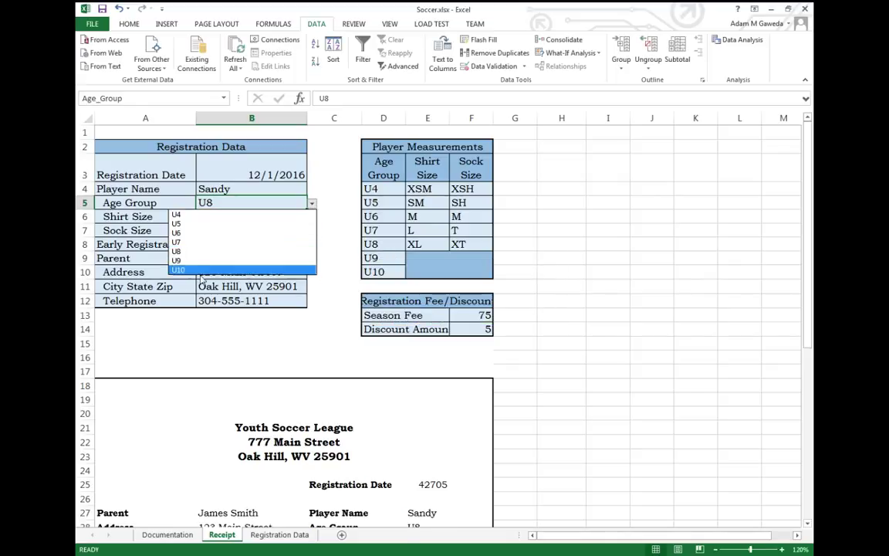
{"action": "left_click", "coordinate": [198, 271]}
{"action": "left_click", "coordinate": [311, 203]}
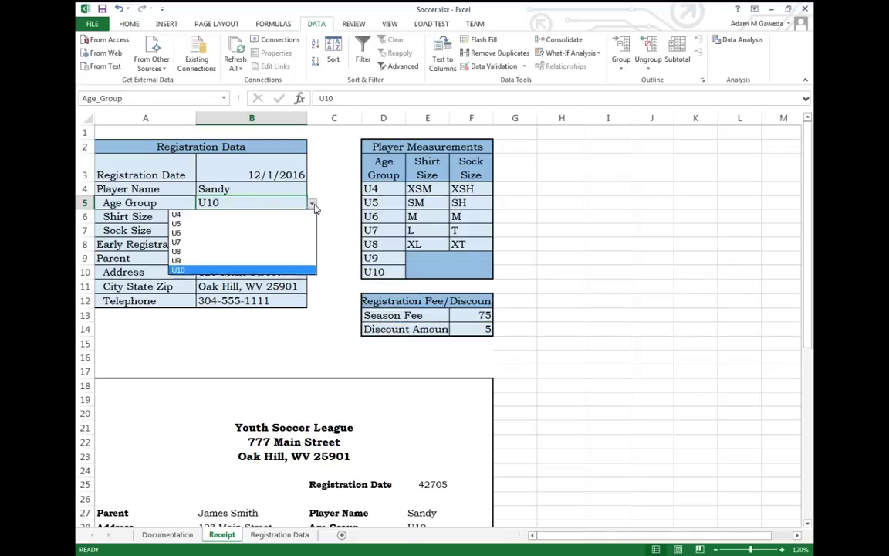
{"action": "left_click", "coordinate": [255, 215]}
Give Shirt Size cell B6 a List validation sourced from E4:E8.
{"action": "left_click", "coordinate": [270, 218]}
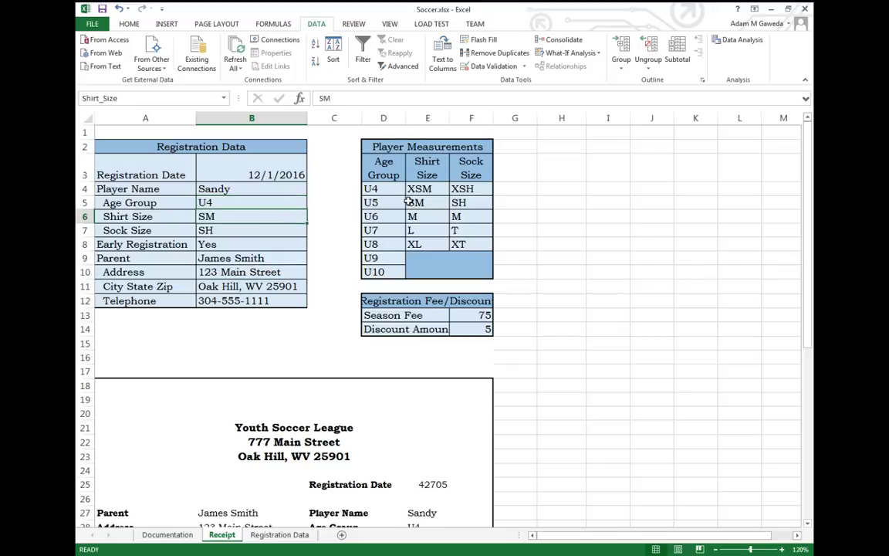
{"action": "left_click", "coordinate": [490, 66]}
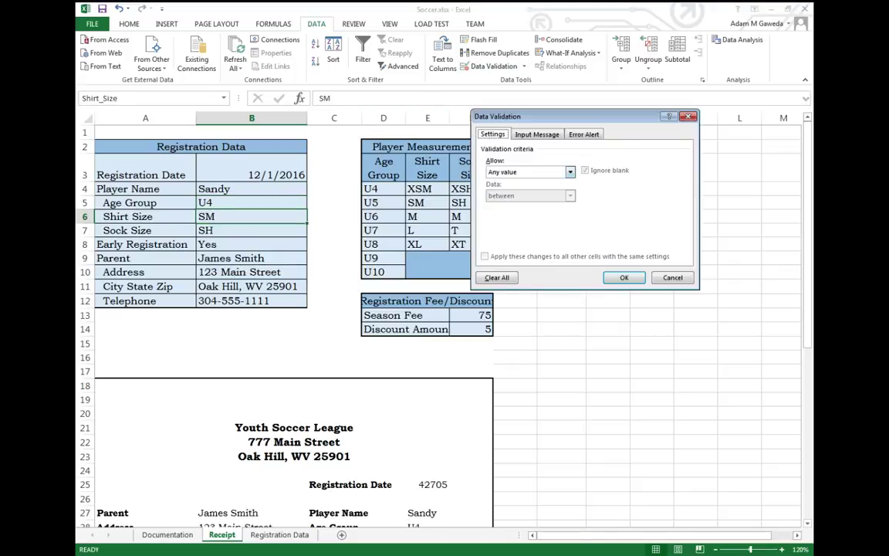
{"action": "key", "text": "alt+Down"}
{"action": "key", "text": "Down"}
{"action": "key", "text": "Down"}
{"action": "key", "text": "Down"}
{"action": "key", "text": "Return"}
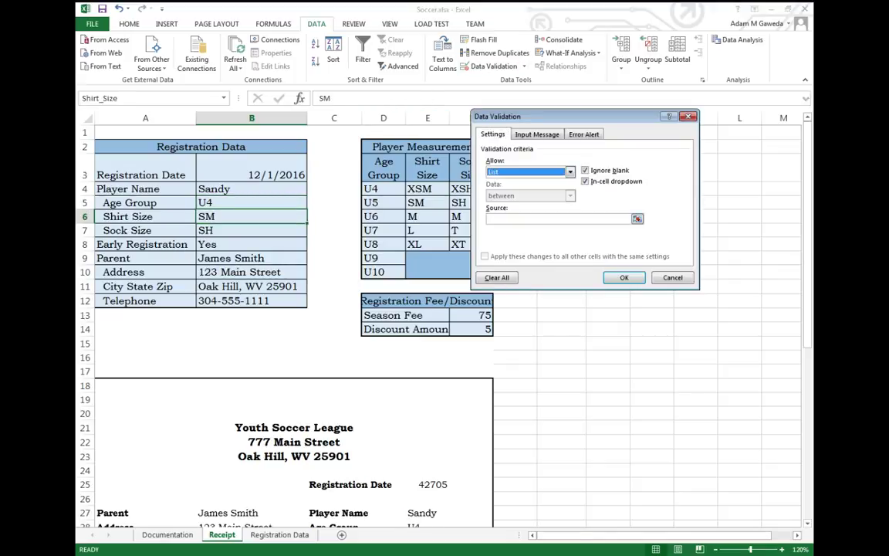
{"action": "left_click", "coordinate": [636, 219]}
{"action": "left_click_drag", "start_coordinate": [421, 188], "coordinate": [432, 244]}
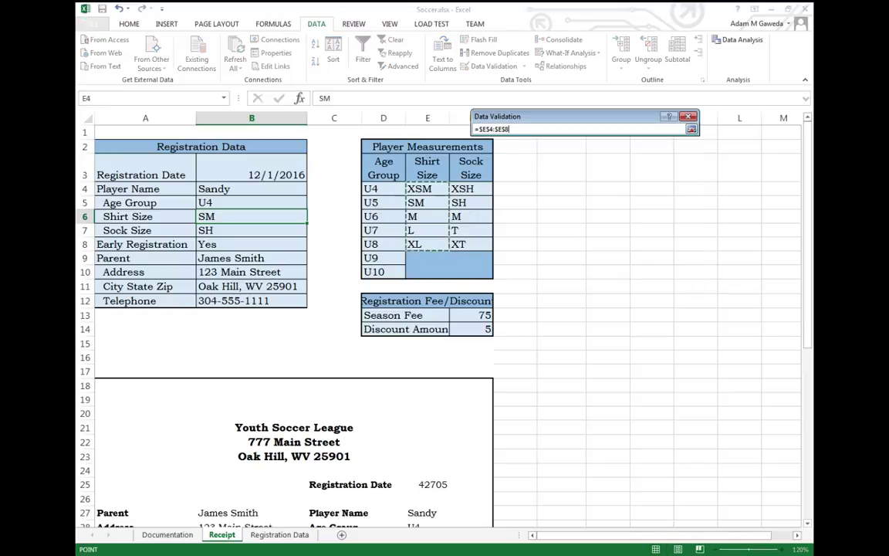
{"action": "left_click", "coordinate": [690, 129]}
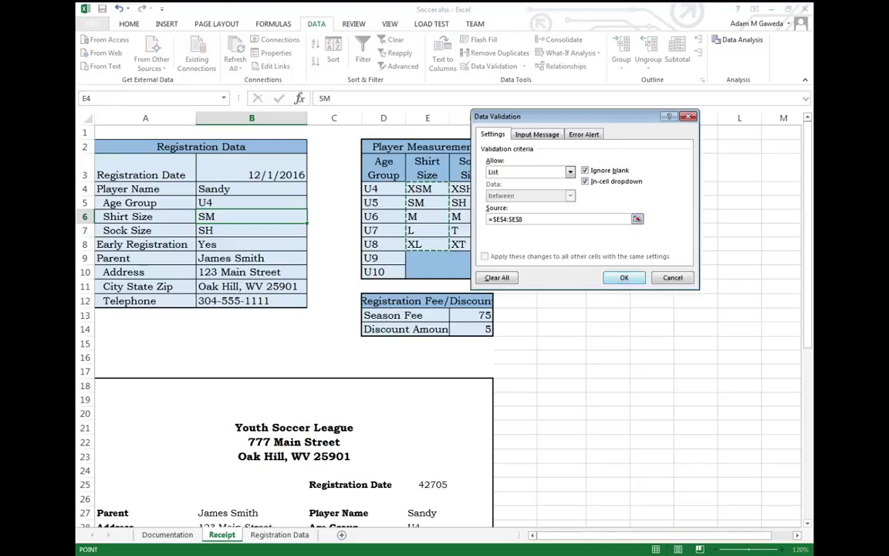
{"action": "key", "text": "Return"}
Give Sock Size cell B7 a List validation sourced from F4:F8.
{"action": "left_click", "coordinate": [243, 230]}
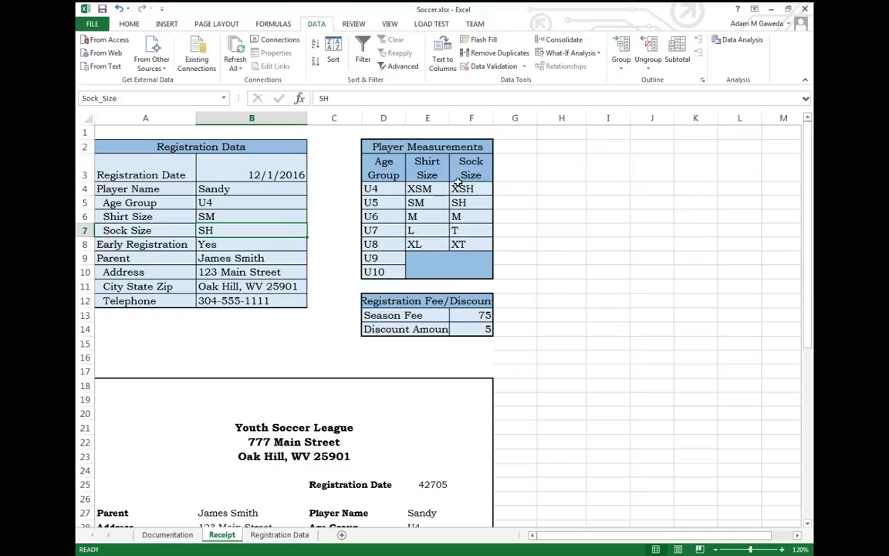
{"action": "left_click", "coordinate": [472, 66]}
{"action": "key", "text": "alt+Down"}
{"action": "key", "text": "Down"}
{"action": "key", "text": "Down"}
{"action": "key", "text": "Down"}
{"action": "key", "text": "Return"}
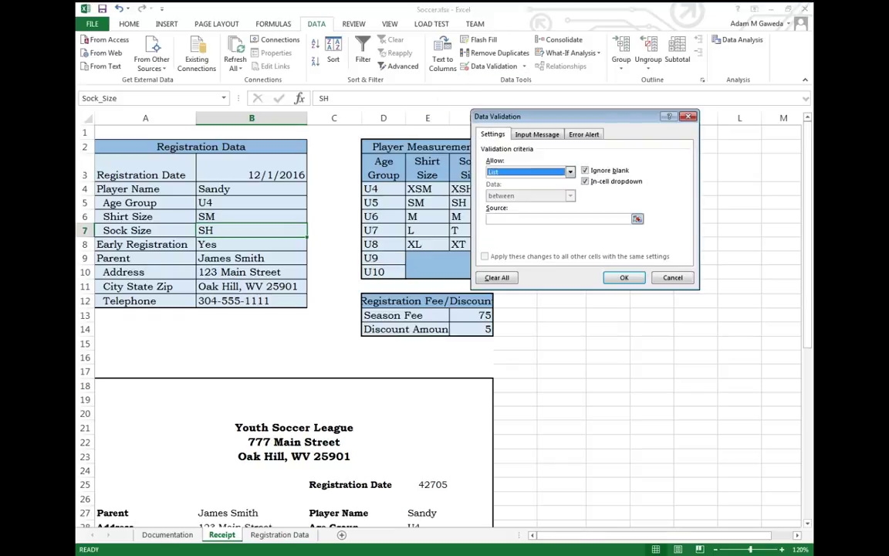
{"action": "left_click_drag", "start_coordinate": [458, 188], "coordinate": [458, 244]}
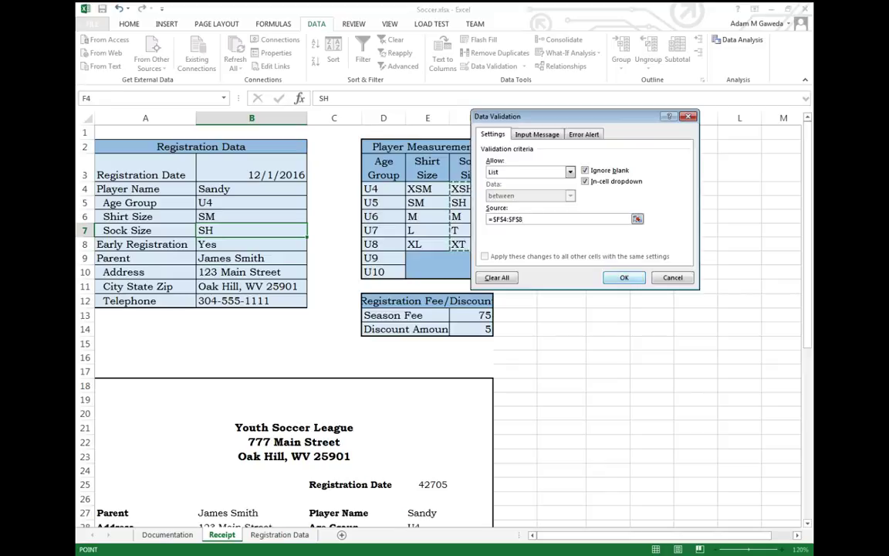
{"action": "key", "text": "Return"}
Choose U6 for Age Group B5 and M for Shirt Size B6 from their drop-downs.
{"action": "left_click", "coordinate": [293, 203]}
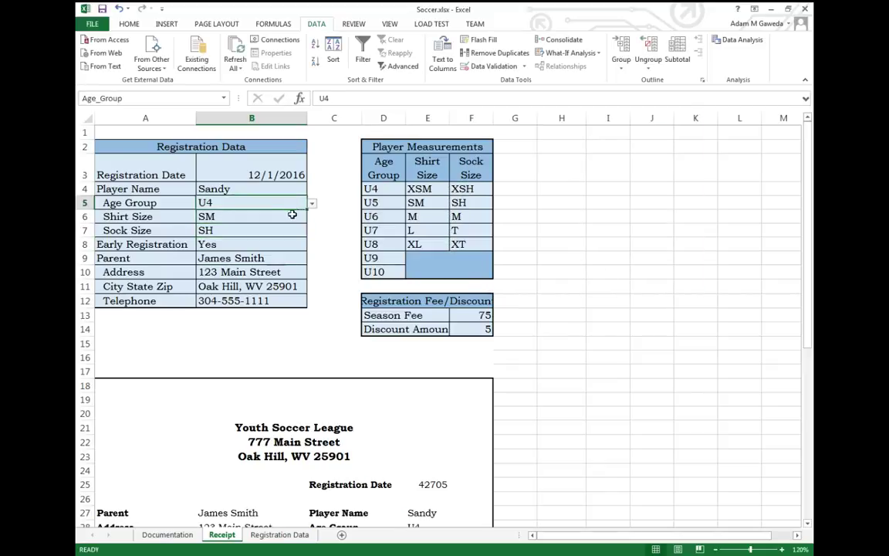
{"action": "left_click", "coordinate": [312, 204]}
{"action": "left_click", "coordinate": [232, 242]}
{"action": "left_click", "coordinate": [263, 217]}
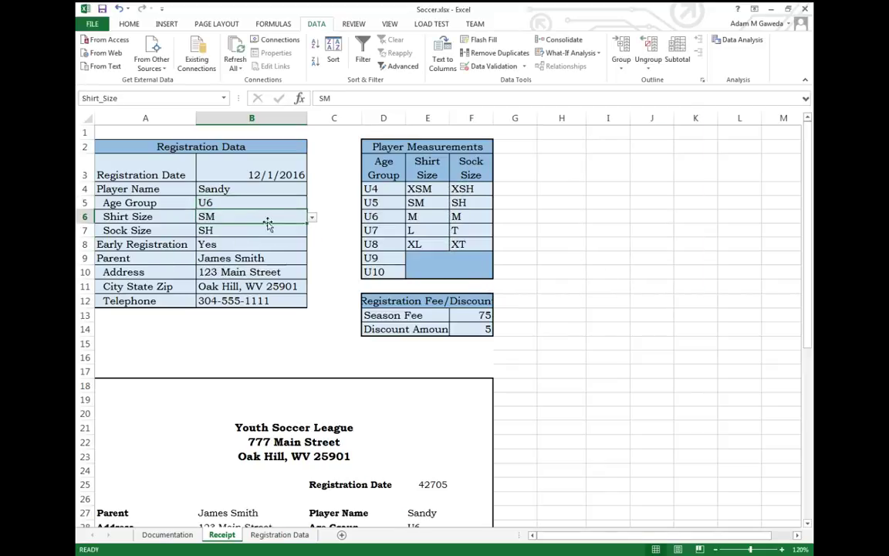
{"action": "left_click", "coordinate": [312, 217]}
{"action": "left_click", "coordinate": [231, 247]}
Choose XT, then XSH, for Sock Size B7 from its drop-down.
{"action": "left_click", "coordinate": [298, 230]}
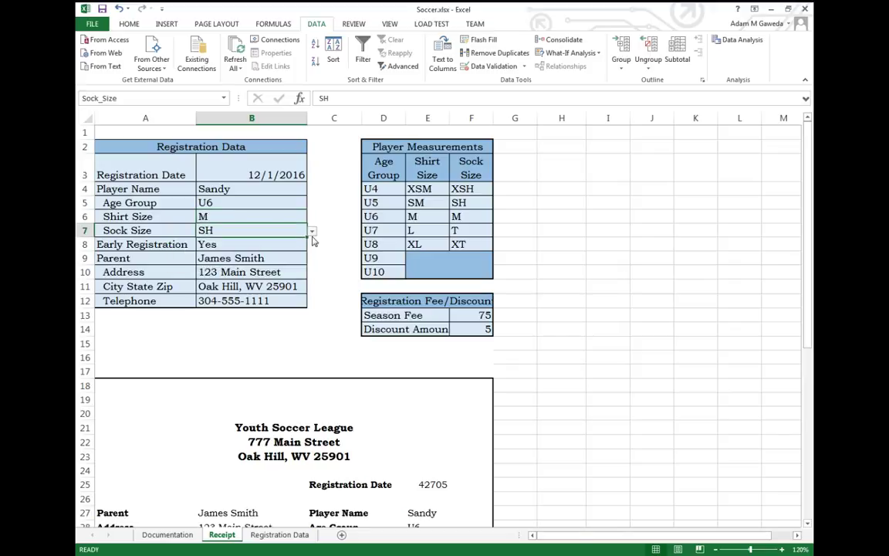
{"action": "left_click", "coordinate": [312, 231]}
{"action": "left_click", "coordinate": [286, 279]}
{"action": "left_click", "coordinate": [312, 231]}
{"action": "left_click", "coordinate": [229, 244]}
Change Shirt Size B6 to L and Age Group B5 to U5.
{"action": "left_click", "coordinate": [238, 216]}
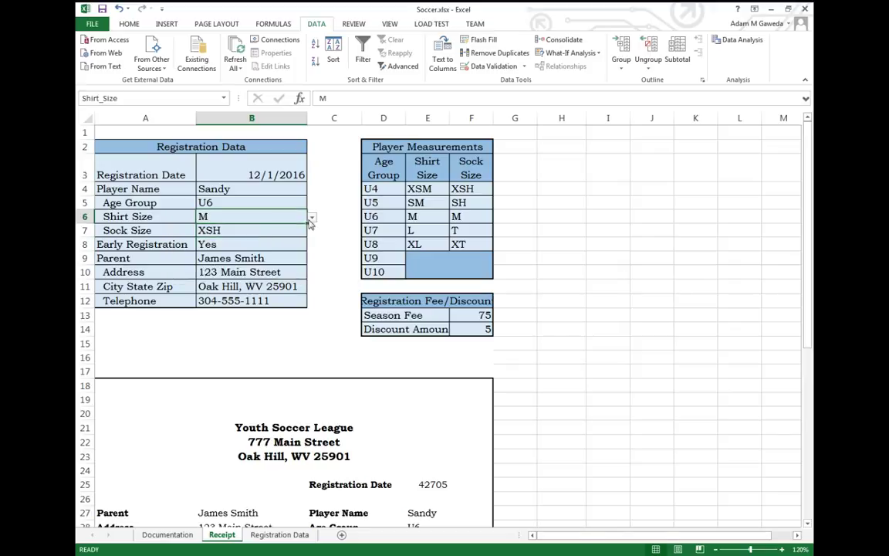
{"action": "left_click", "coordinate": [311, 218]}
{"action": "left_click", "coordinate": [191, 256]}
{"action": "left_click", "coordinate": [255, 203]}
{"action": "left_click", "coordinate": [312, 203]}
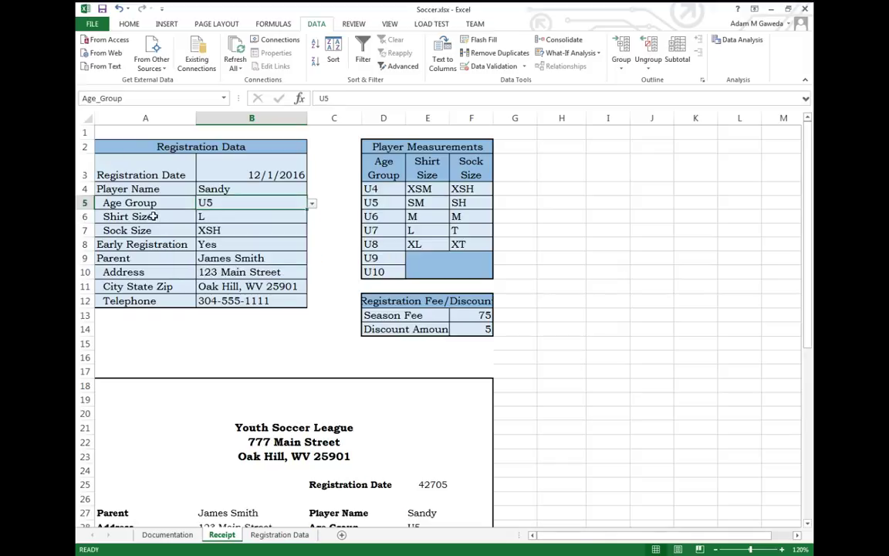